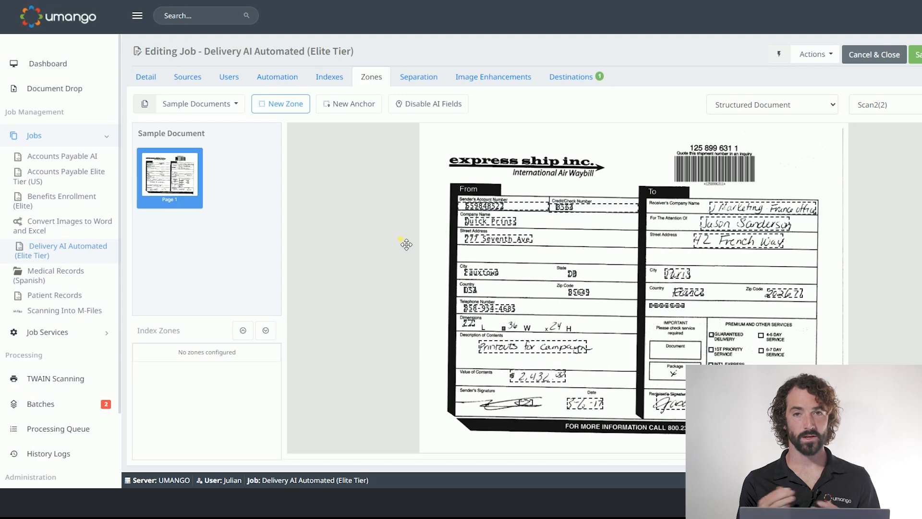
Draw a new zone over the upper part of the waybill and set its zone type to OCR Text.
{"action": "left_click", "coordinate": [283, 106]}
{"action": "left_click_drag", "start_coordinate": [457, 130], "coordinate": [857, 326]}
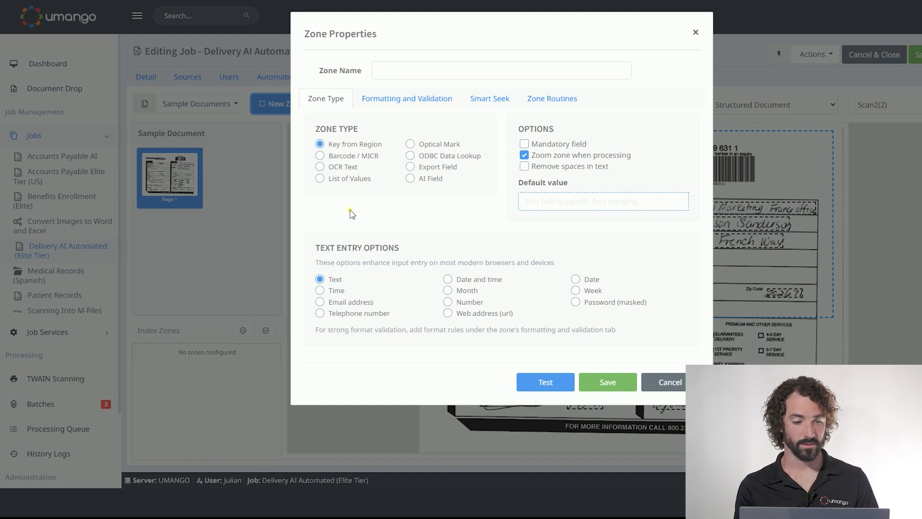
{"action": "left_click", "coordinate": [325, 167]}
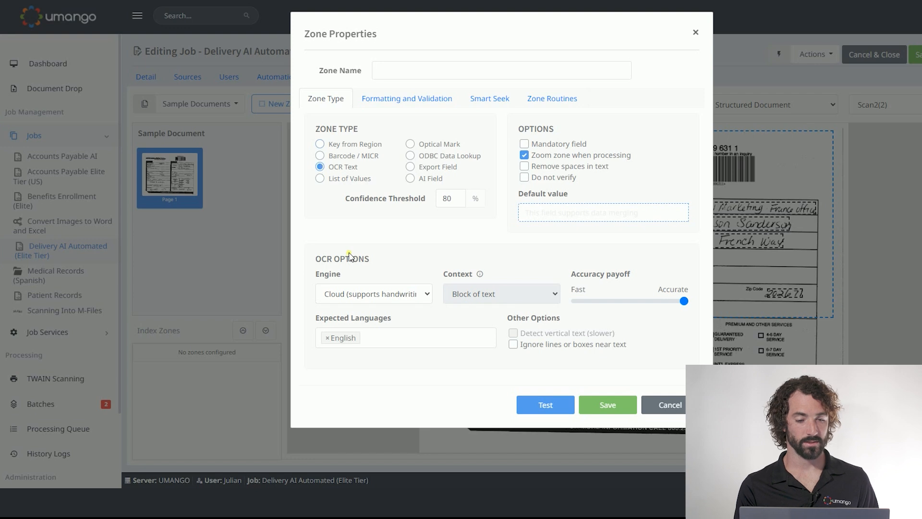
For the zone's format structure, have the AI-assisted Regex Builder generate an expression from the request "get a 3 digit number".
{"action": "left_click", "coordinate": [421, 103]}
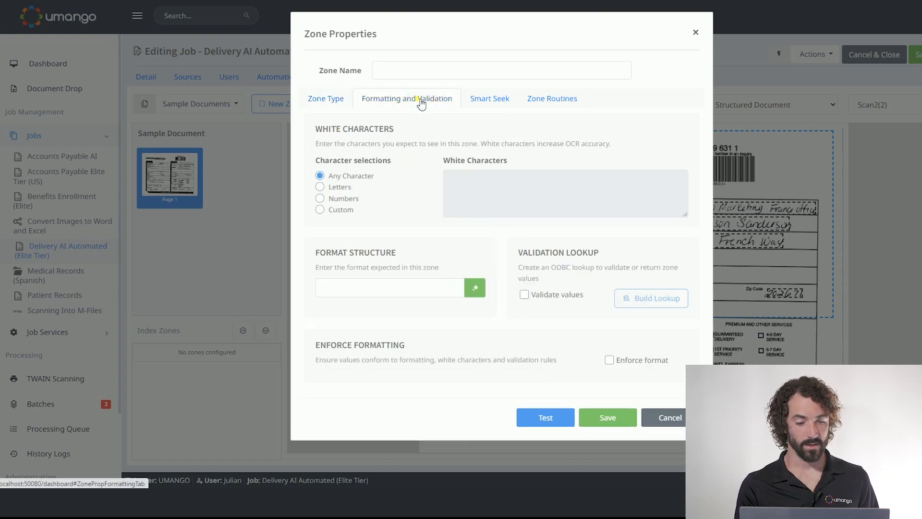
{"action": "left_click", "coordinate": [346, 292]}
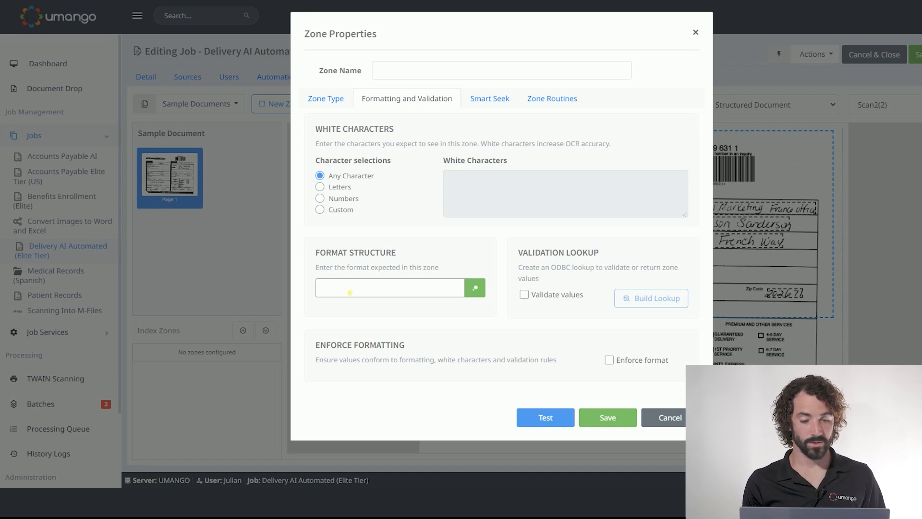
{"action": "left_click", "coordinate": [473, 287]}
{"action": "left_click", "coordinate": [352, 242]}
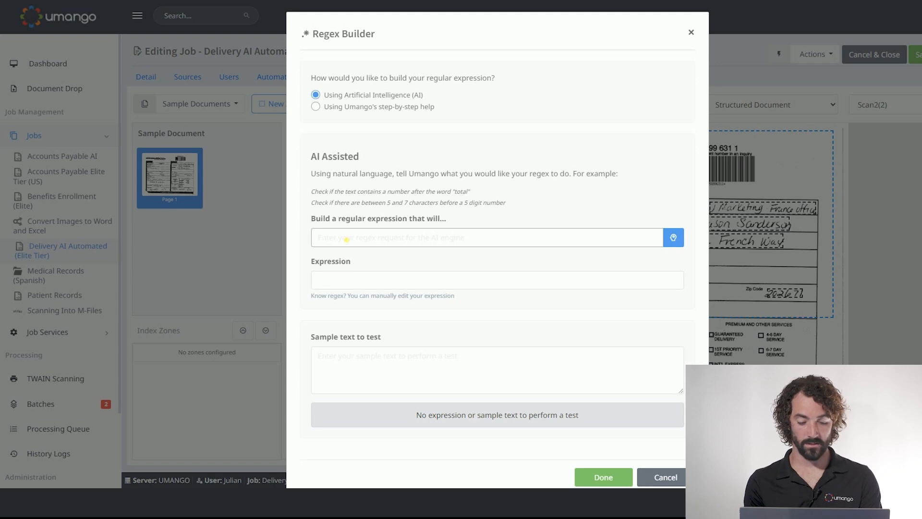
{"action": "type", "text": "get a"}
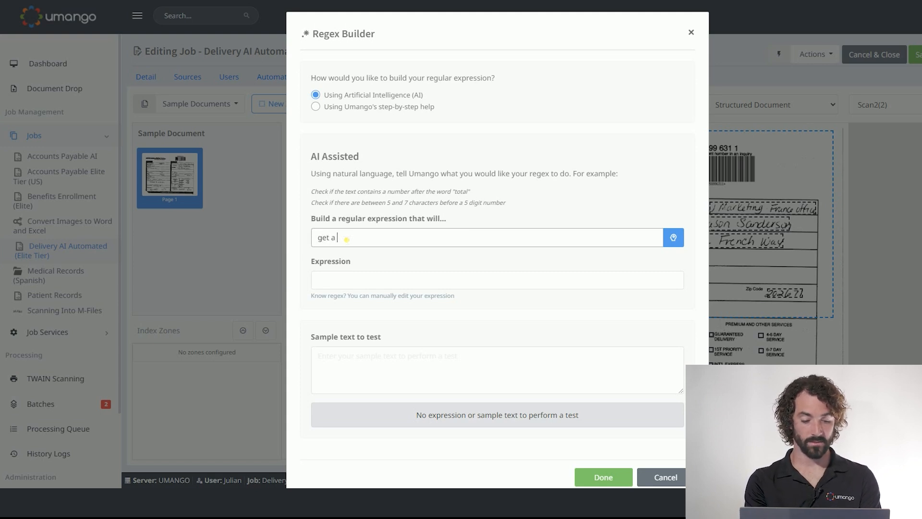
{"action": "type", "text": " 3 digit numbe"}
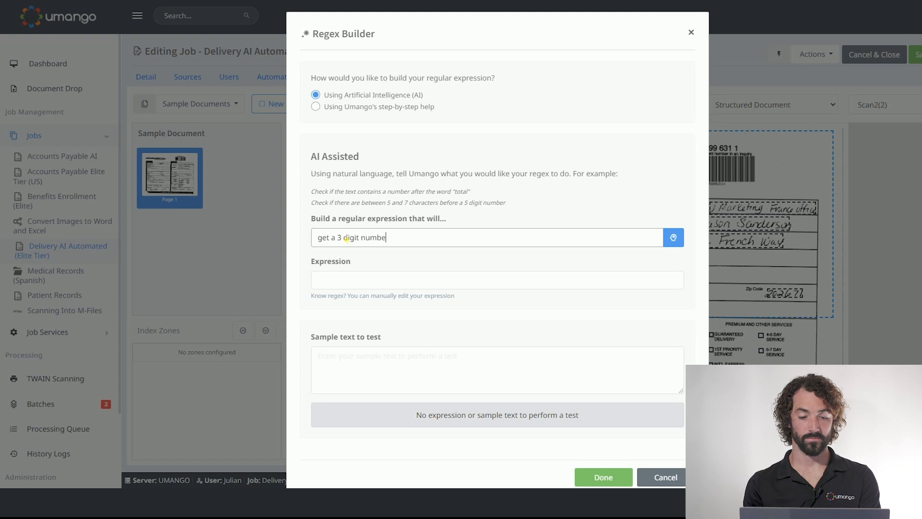
{"action": "type", "text": "r"}
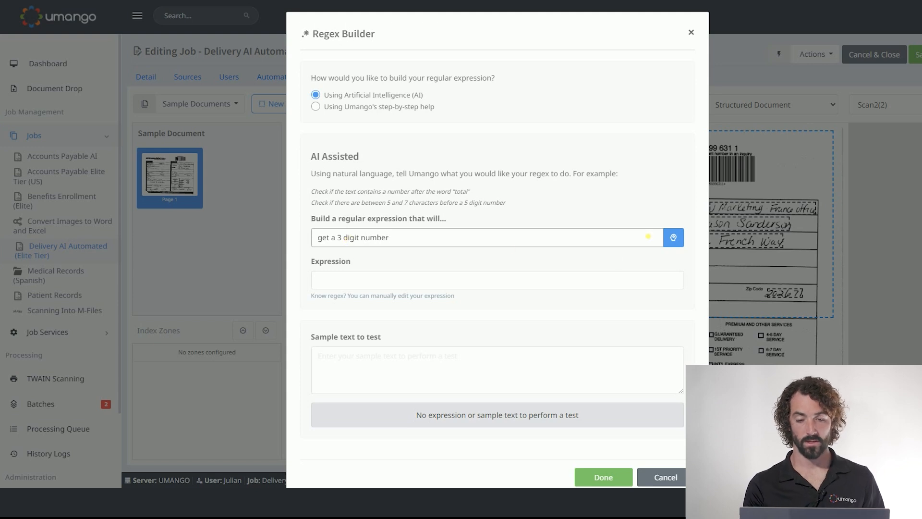
{"action": "left_click", "coordinate": [673, 237]}
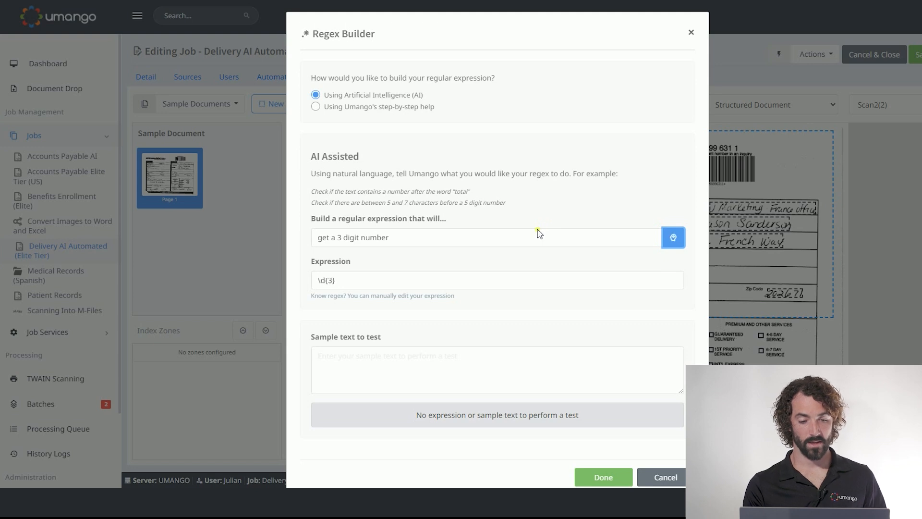
Test the generated expression against the sample text 123.
{"action": "left_click", "coordinate": [352, 284]}
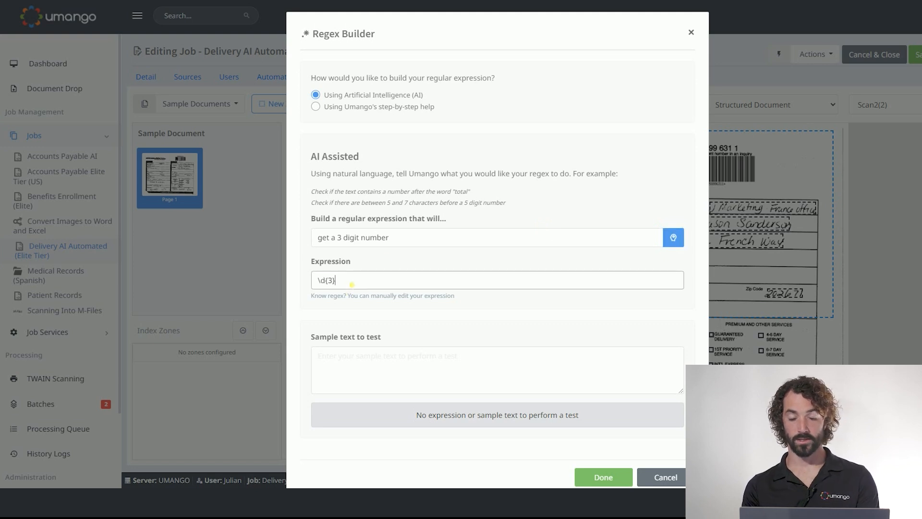
{"action": "left_click", "coordinate": [346, 356]}
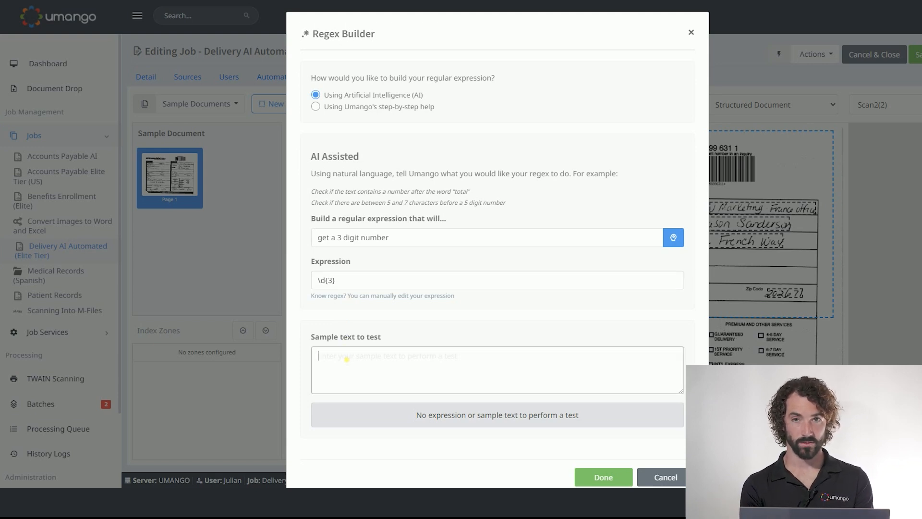
{"action": "type", "text": "123"}
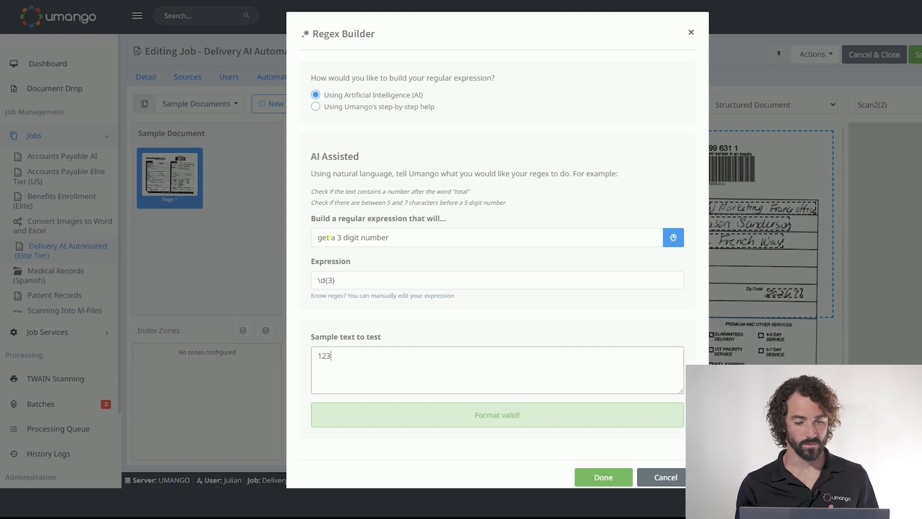
Regenerate the expression from the request "get a 3 letter and then 3 digit number" and test it with the sample text abc123.
{"action": "left_click", "coordinate": [336, 238]}
{"action": "type", "text": "3 "}
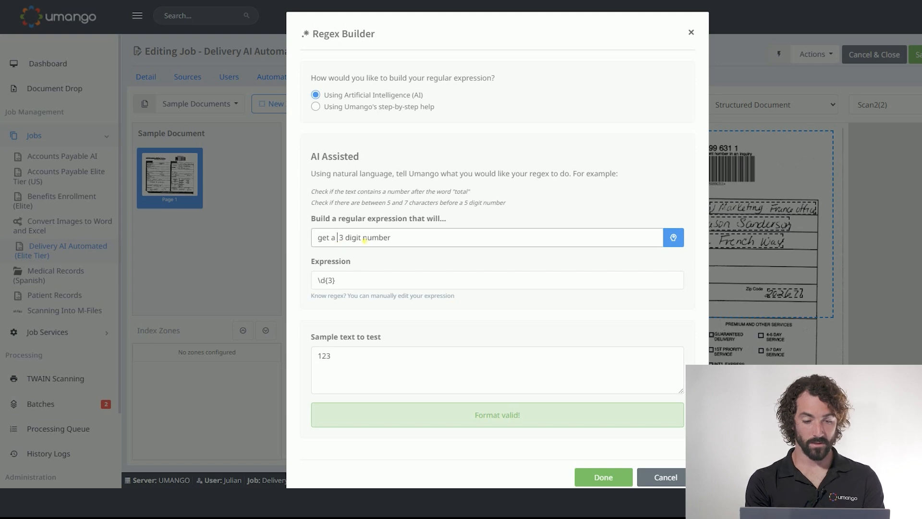
{"action": "type", "text": "letter"}
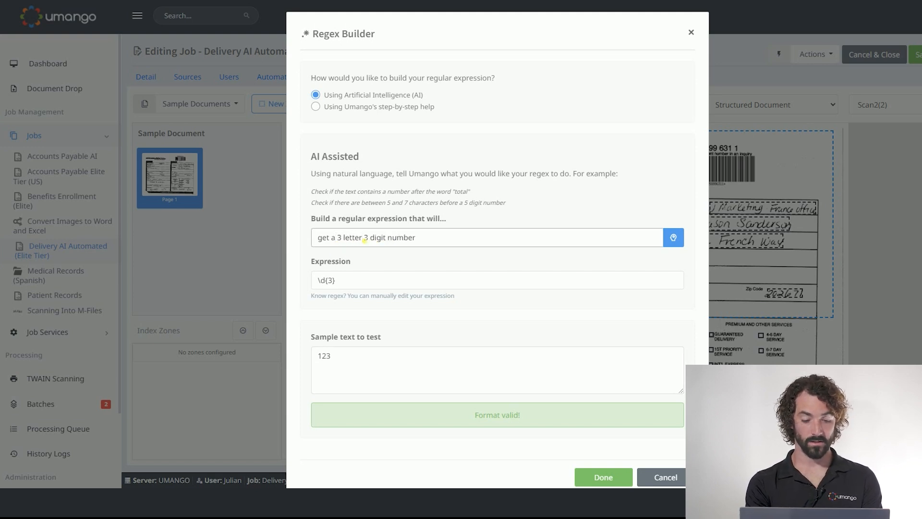
{"action": "type", "text": " and then"}
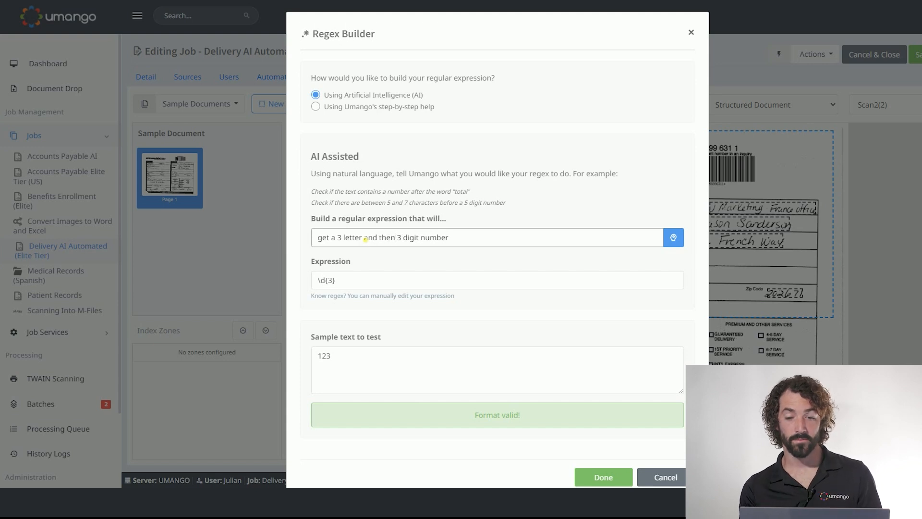
{"action": "left_click", "coordinate": [666, 240]}
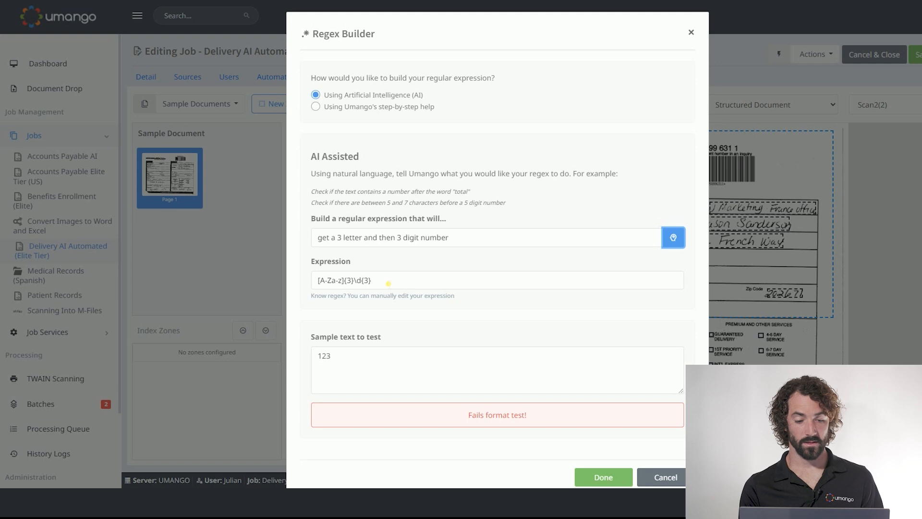
{"action": "left_click", "coordinate": [349, 362]}
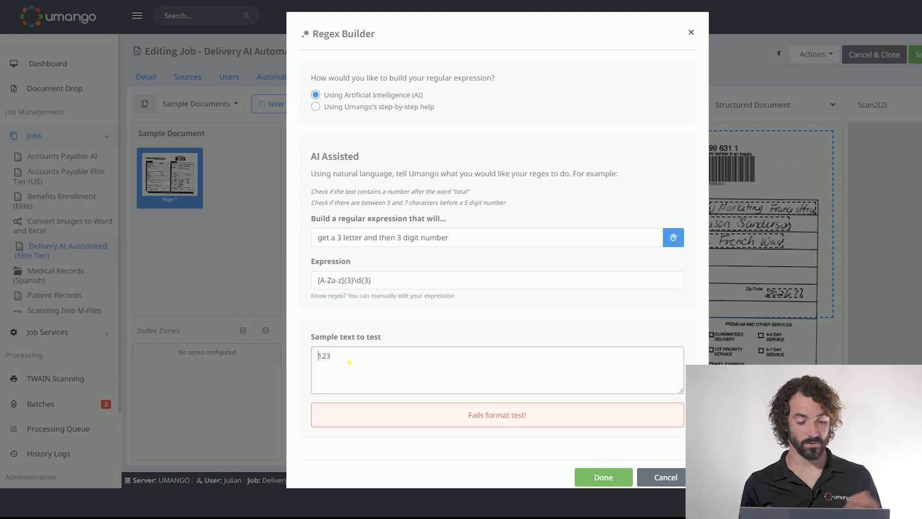
{"action": "type", "text": "abc"}
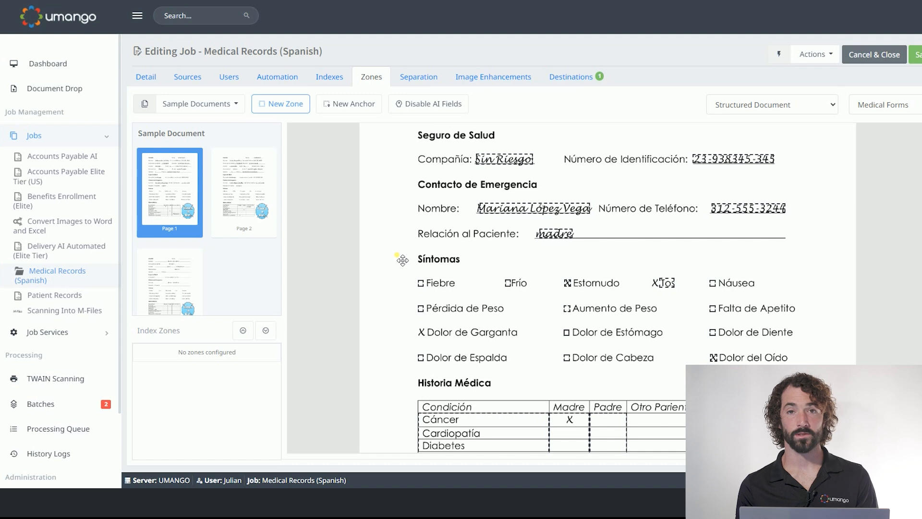
Draw a new zone around the Síntomas heading on the medical form and make it OCR Text using the Cloud (supports handwriting) engine.
{"action": "left_click", "coordinate": [294, 106]}
{"action": "left_click_drag", "start_coordinate": [409, 223], "coordinate": [529, 253]}
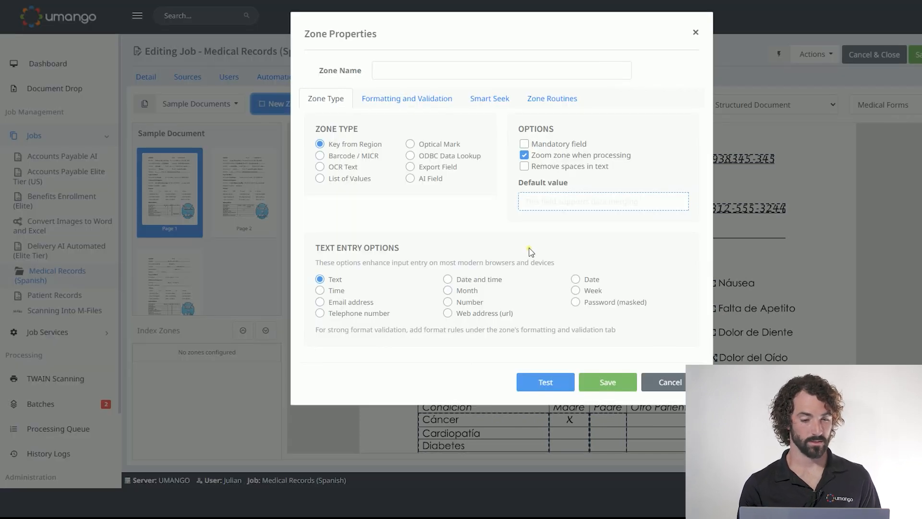
{"action": "left_click", "coordinate": [325, 169]}
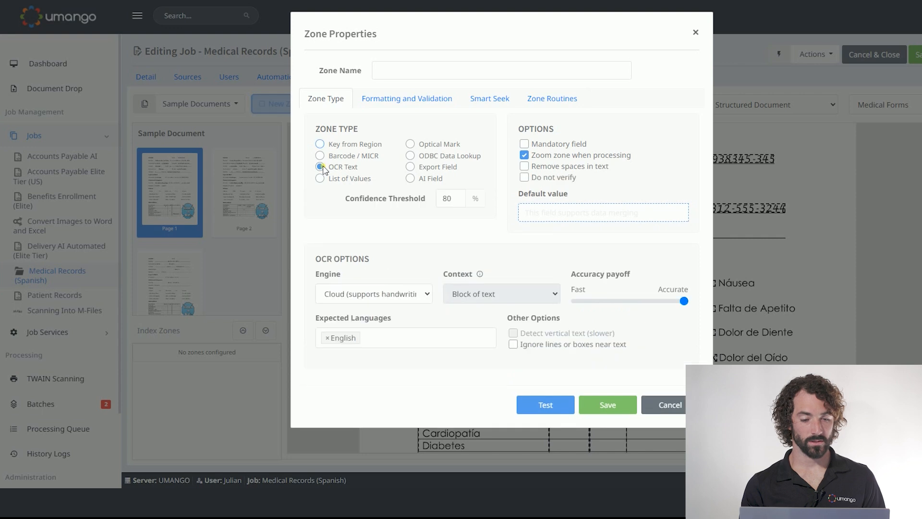
{"action": "left_click", "coordinate": [407, 293]}
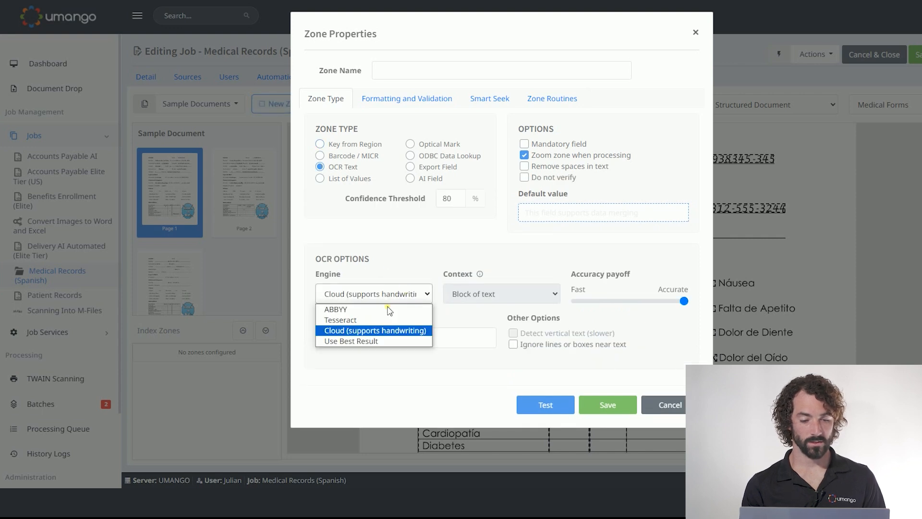
{"action": "left_click", "coordinate": [386, 330]}
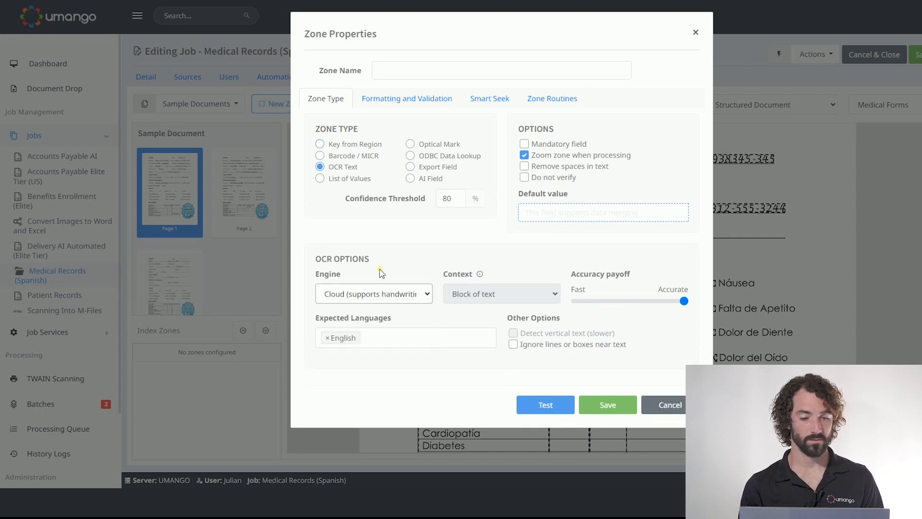
Set the zone's Smart Seek to Ask AI with the capture request "translate to english" and test the zone.
{"action": "left_click", "coordinate": [496, 104]}
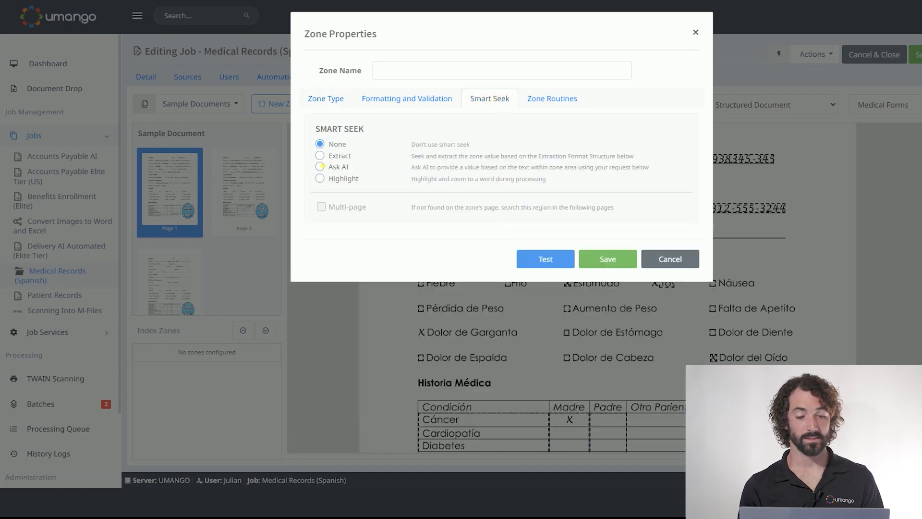
{"action": "left_click", "coordinate": [321, 167]}
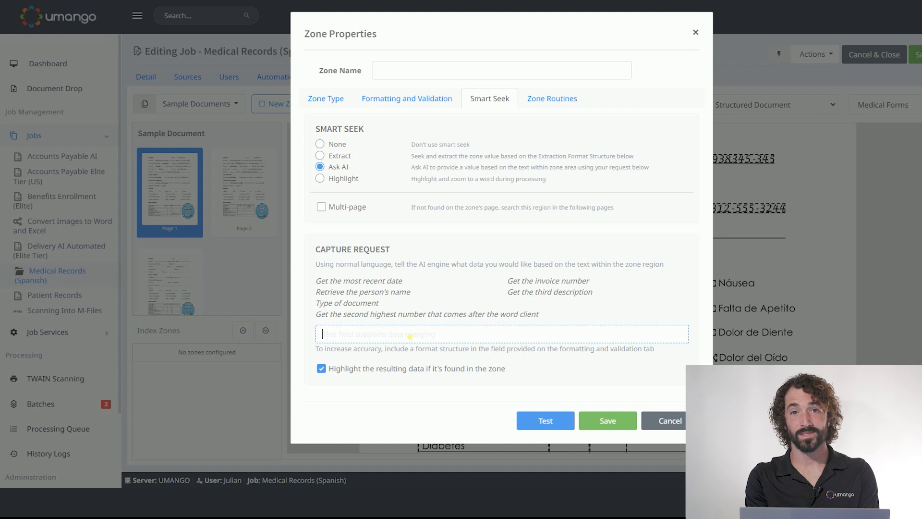
{"action": "type", "text": "translat"}
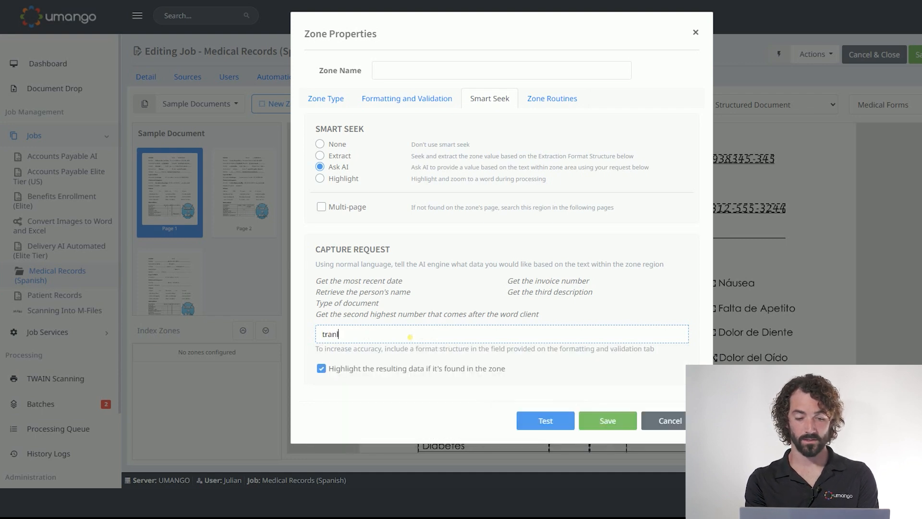
{"action": "type", "text": "e to english"}
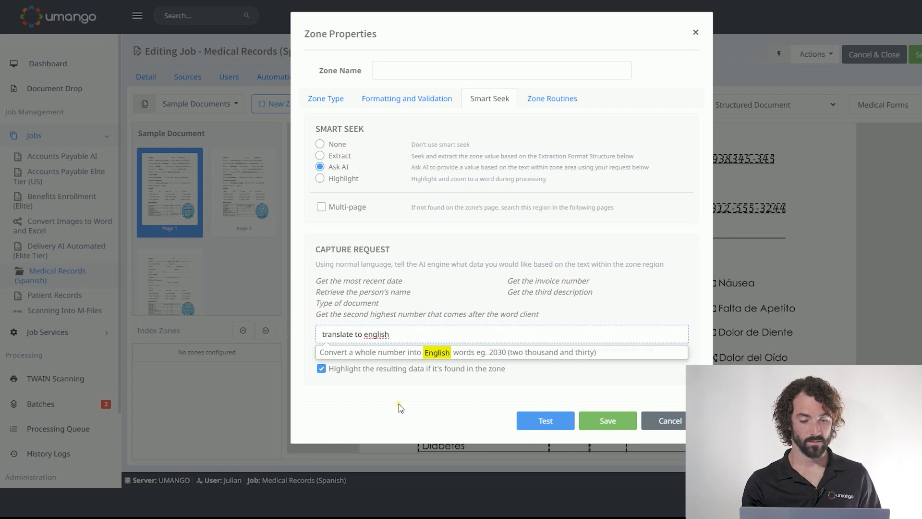
{"action": "left_click", "coordinate": [408, 393]}
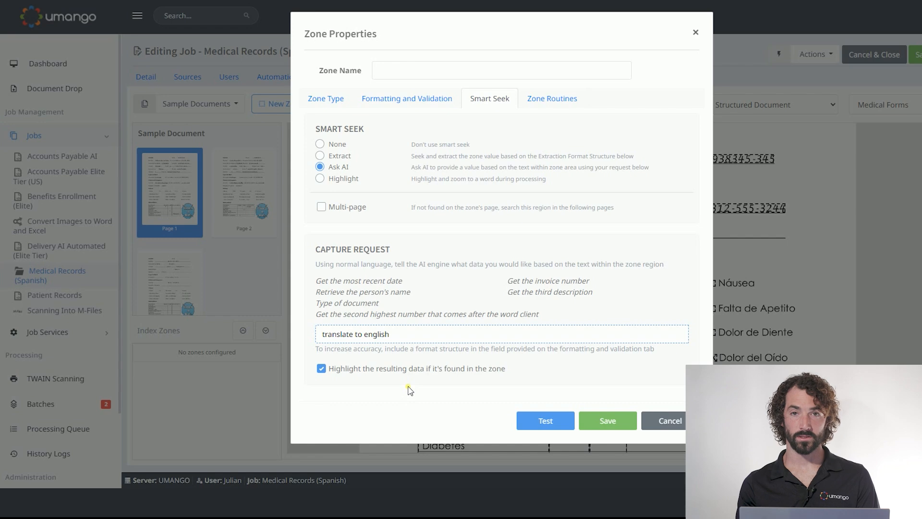
{"action": "left_click", "coordinate": [545, 419]}
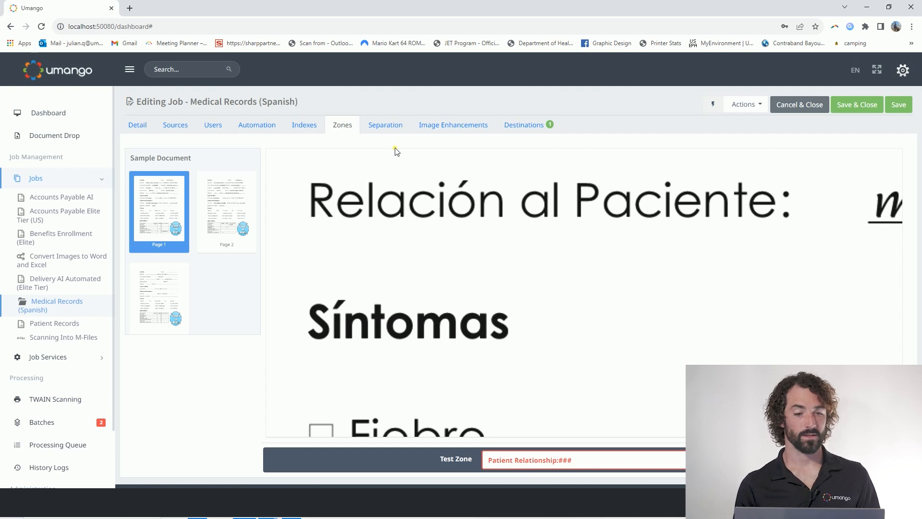
Open the Network Folders export destination's settings and browse the merge fields available for its sub folders.
{"action": "left_click", "coordinate": [533, 127]}
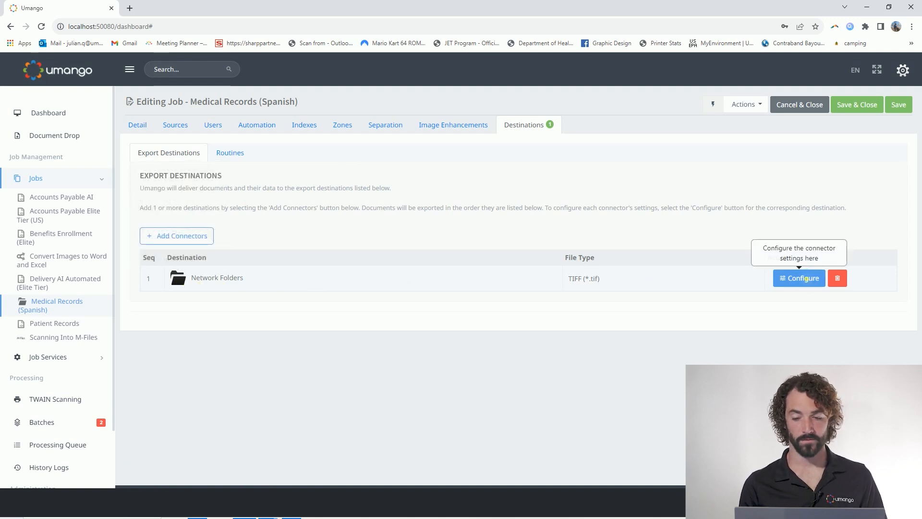
{"action": "left_click", "coordinate": [808, 278]}
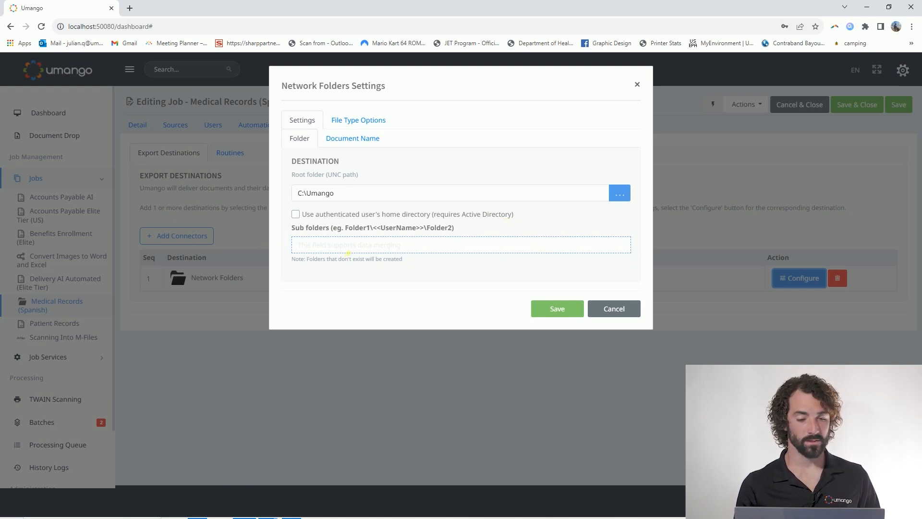
{"action": "left_click", "coordinate": [348, 247]}
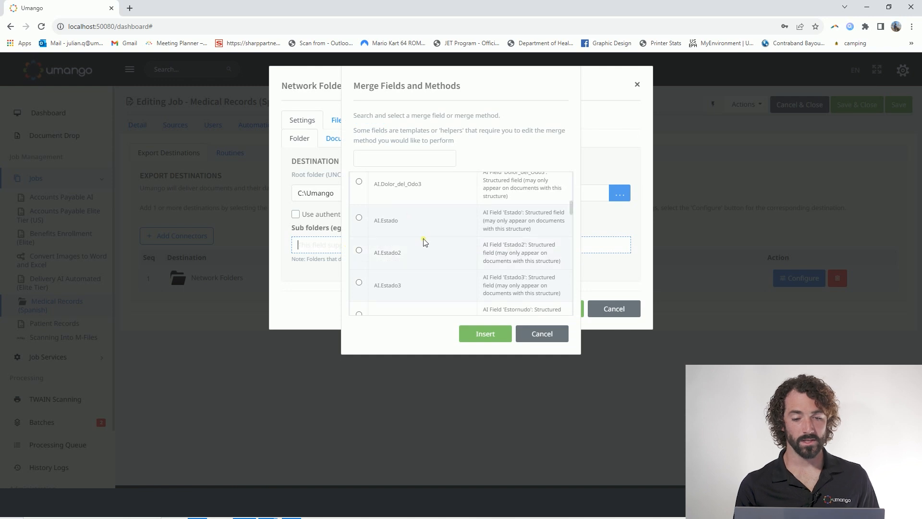
{"action": "scroll", "coordinate": [430, 253], "scroll_direction": "down", "scroll_amount": 5}
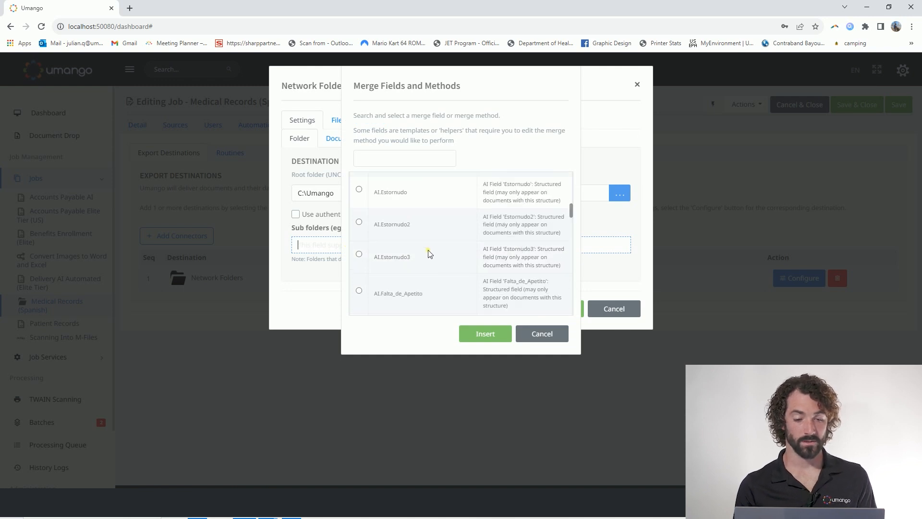